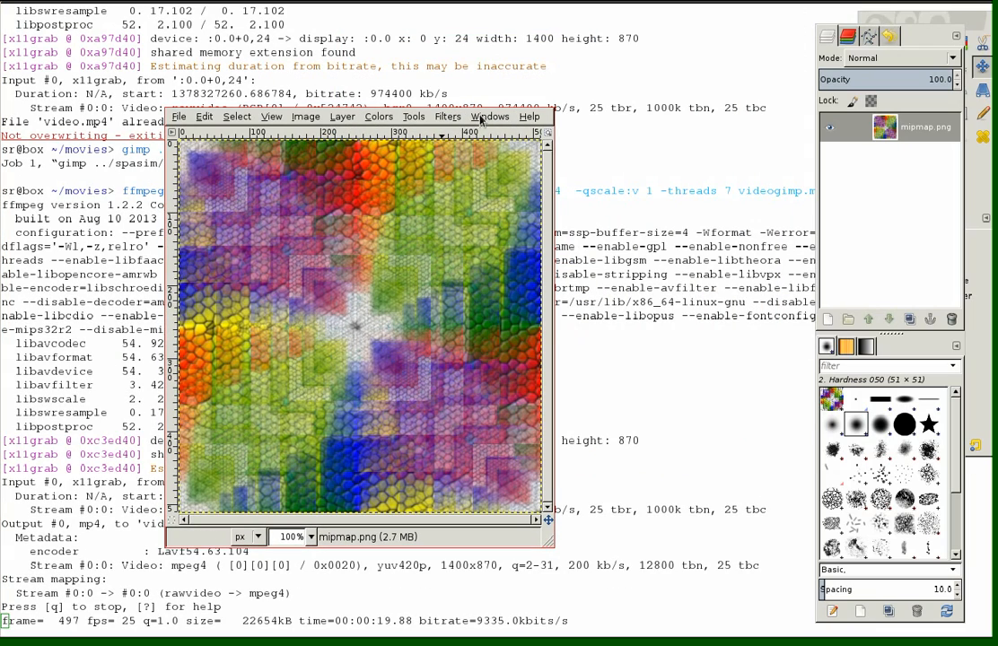
# Run Filters > Map > Fractal Trace on mipmap.png and bring up the save options.
pyautogui.click(447, 116)
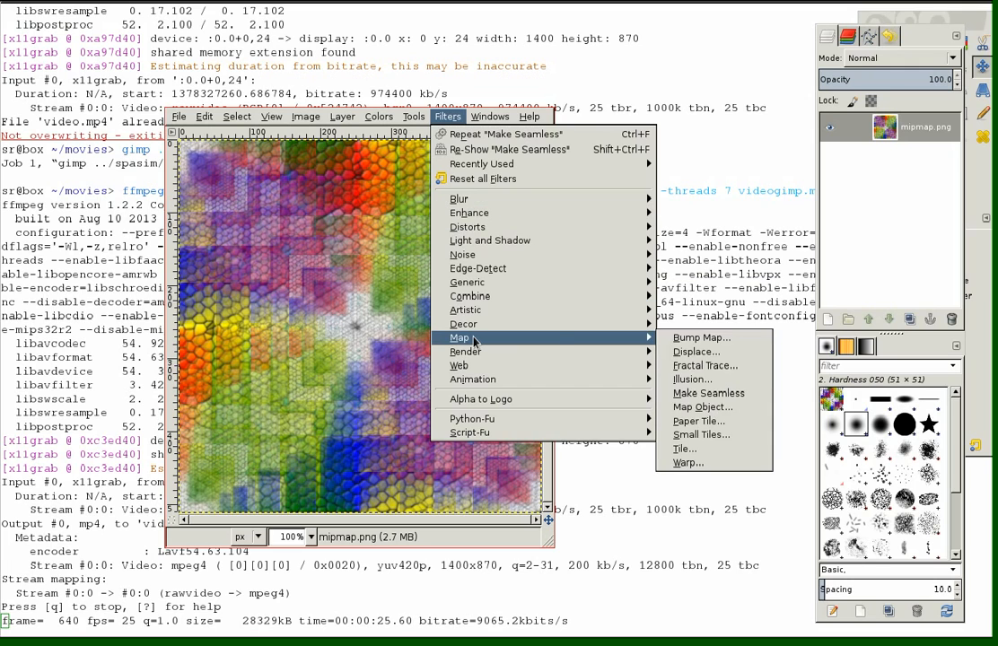
pyautogui.click(703, 365)
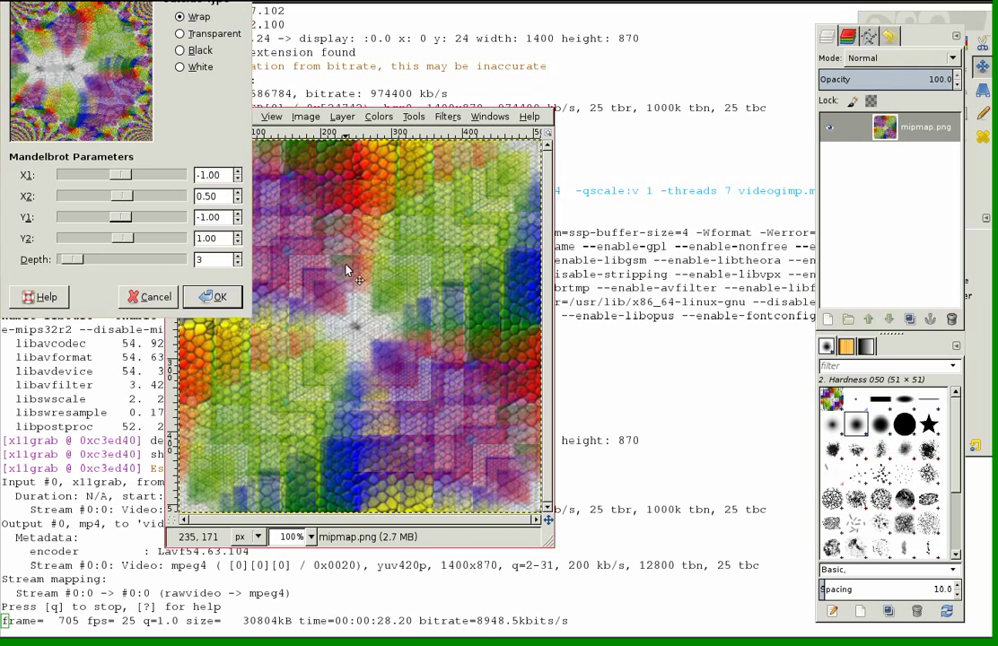
pyautogui.click(216, 297)
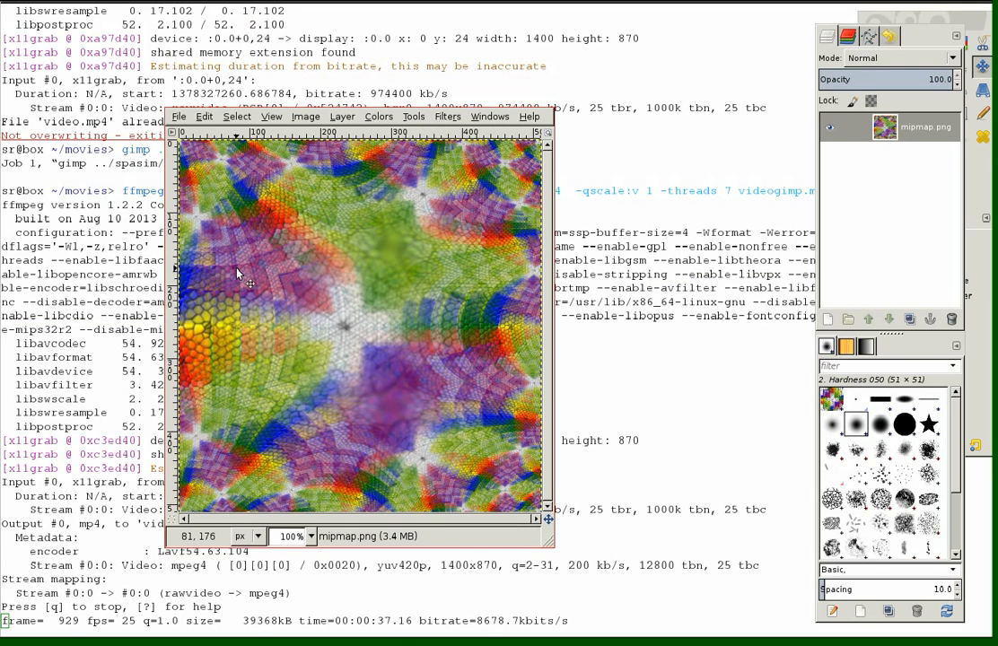
pyautogui.click(179, 116)
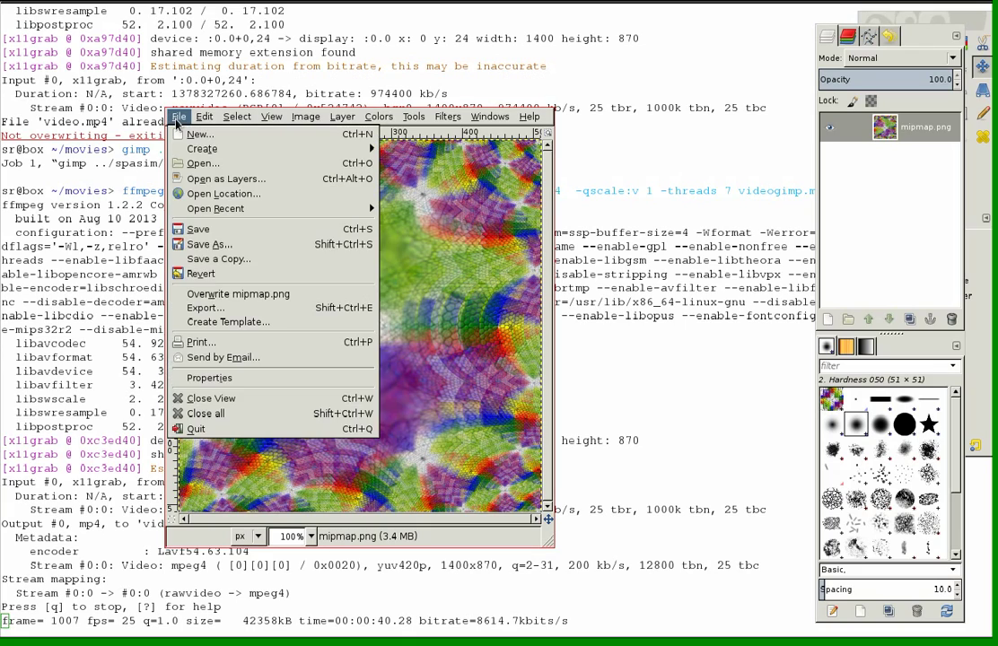
# Overwrite mipmap.png with the traced texture and enlarge the avatar image window.
pyautogui.click(220, 296)
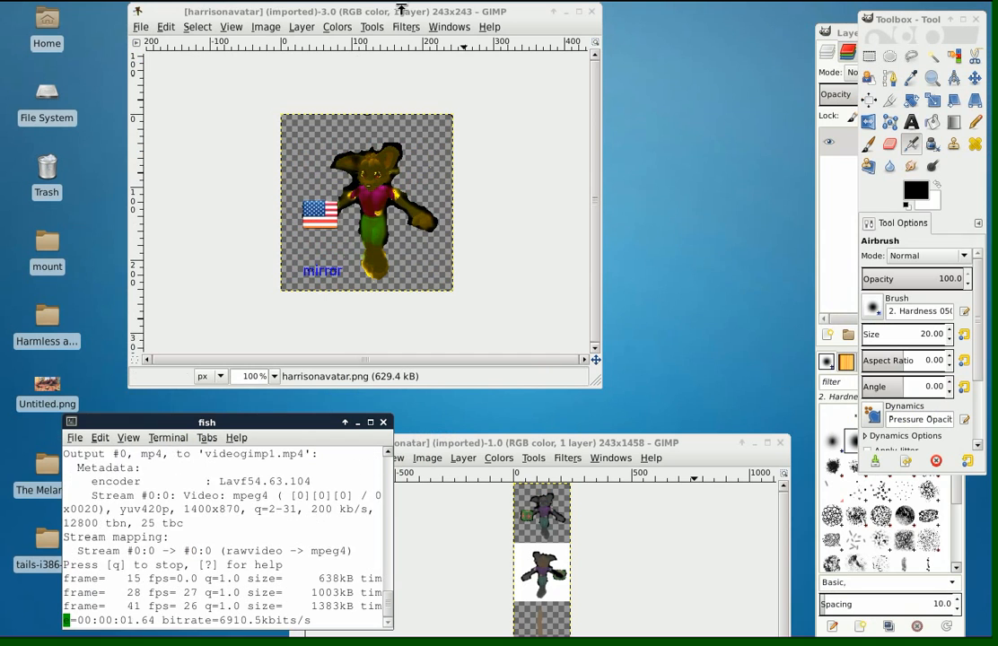
pyautogui.keyDown('ctrl'); pyautogui.scroll(1, 576, 247); pyautogui.keyUp('ctrl')
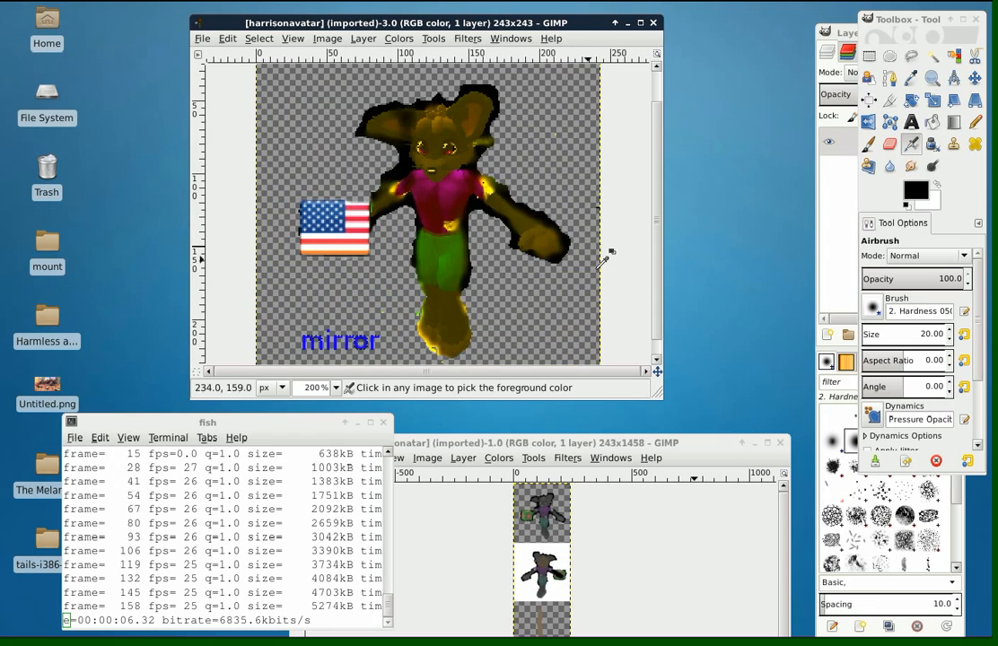
pyautogui.moveTo(650, 387); pyautogui.dragTo(774, 489)
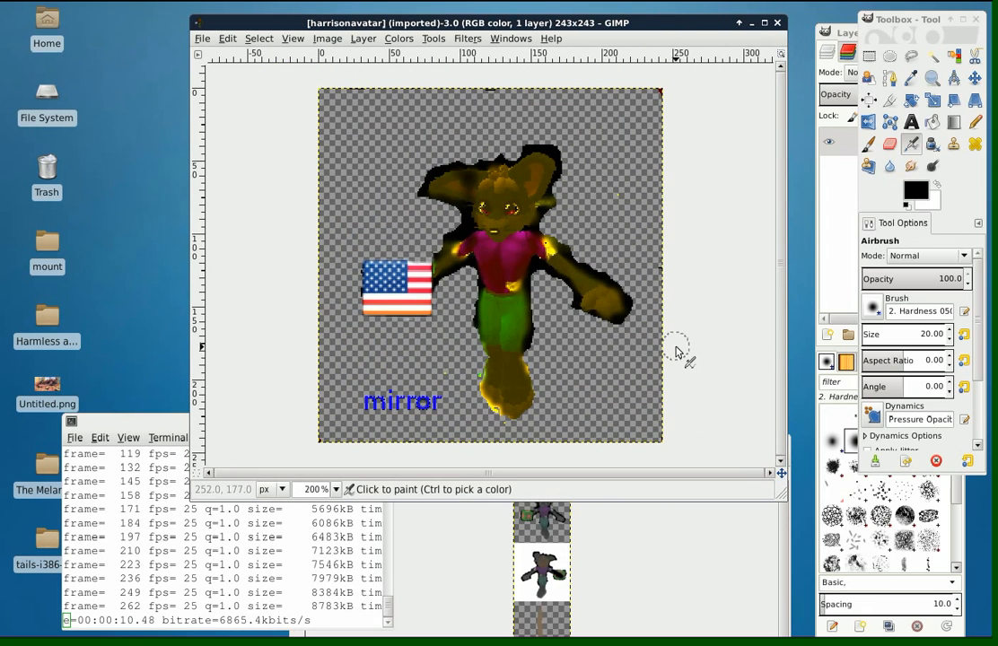
pyautogui.click(204, 581)
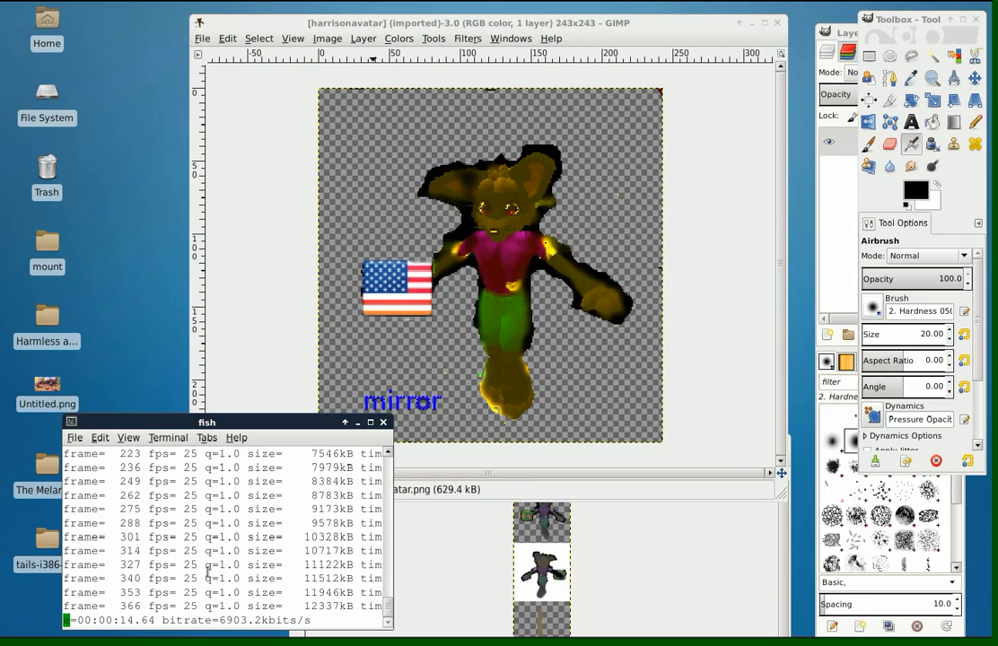
pyautogui.moveTo(328, 22); pyautogui.dragTo(348, 3)
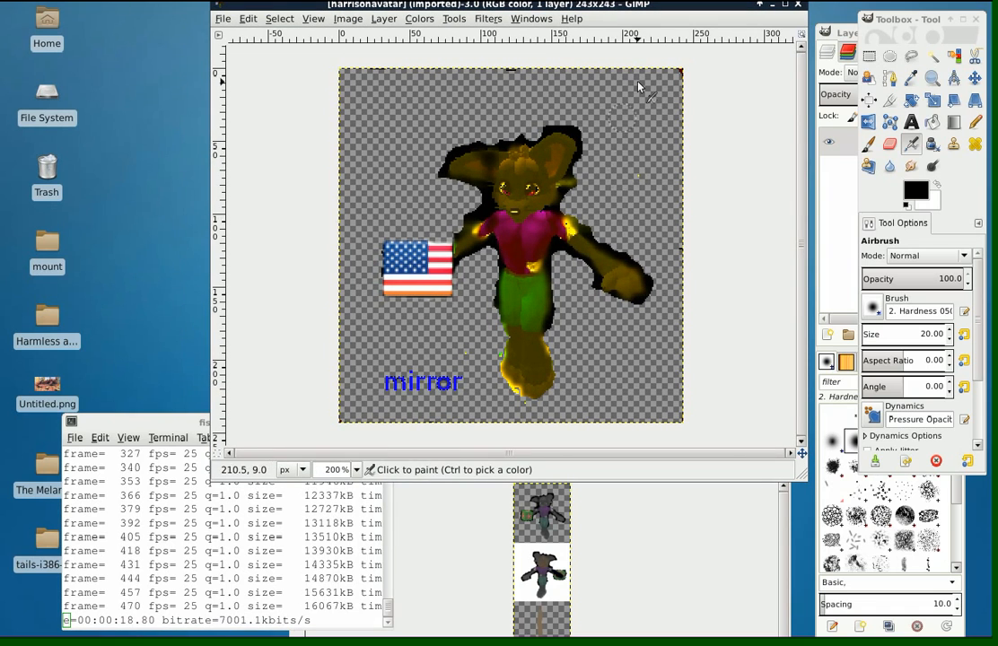
# Apply a Fractal Trace with Depth 2 to the avatar and bring up the save options.
pyautogui.click(487, 19)
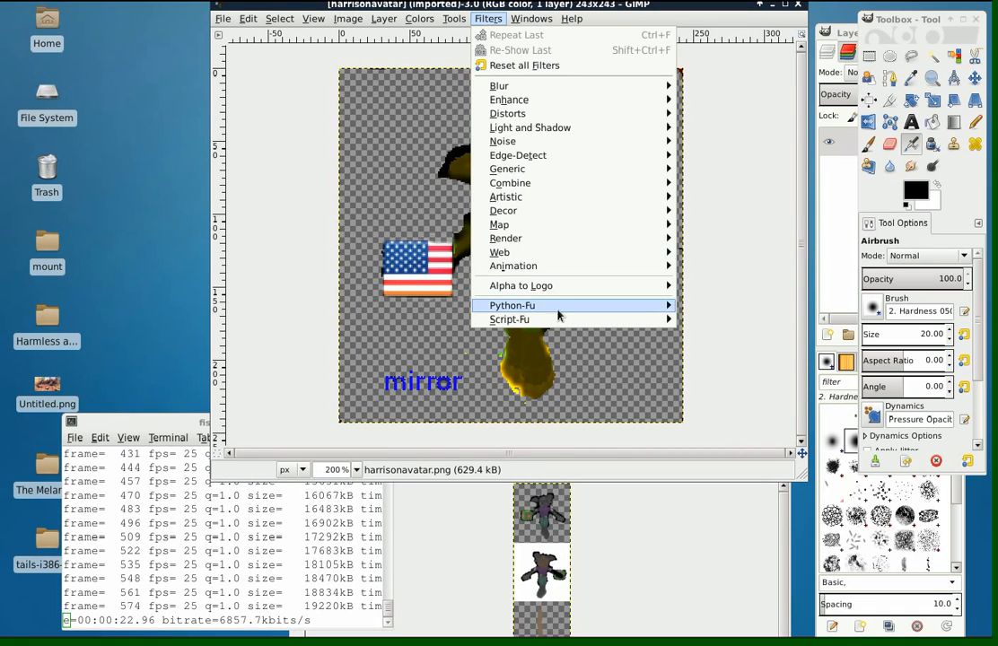
pyautogui.click(725, 252)
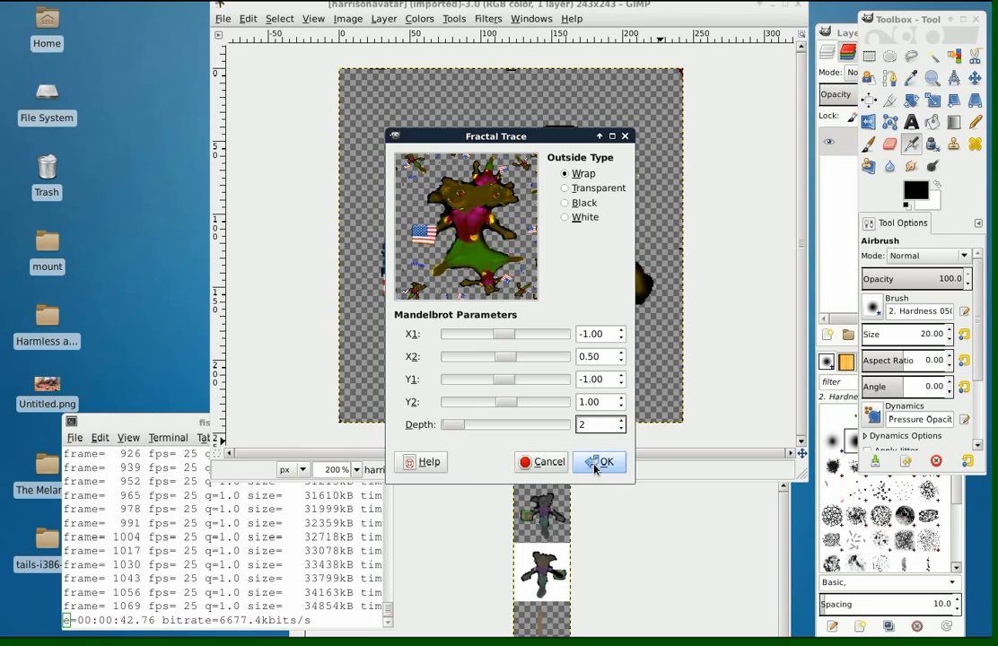
pyautogui.click(599, 462)
pyautogui.click(222, 18)
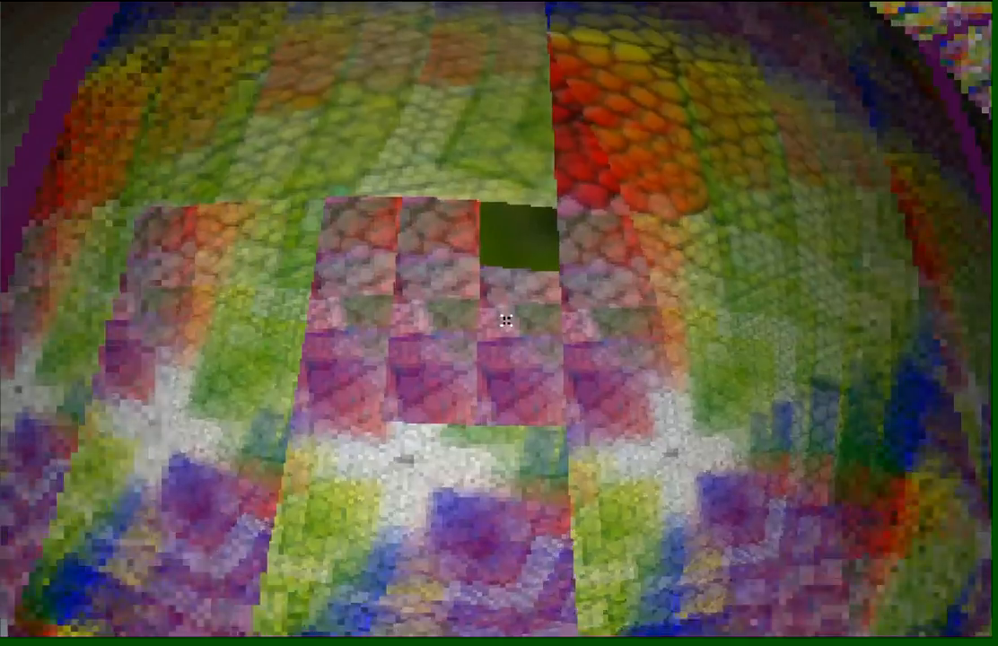
pyautogui.press('w')
pyautogui.press('w')
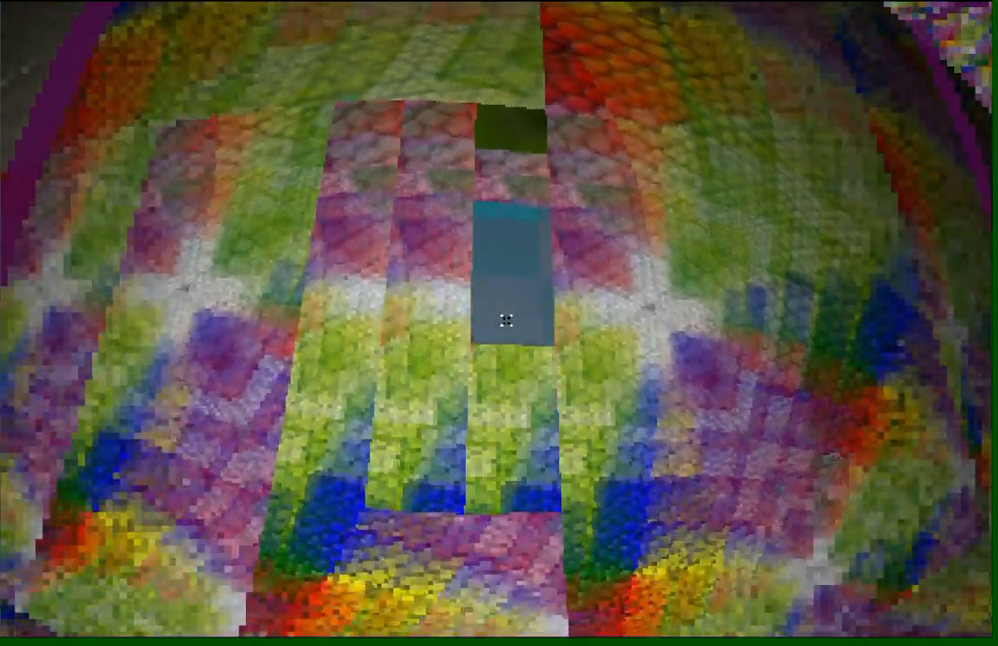